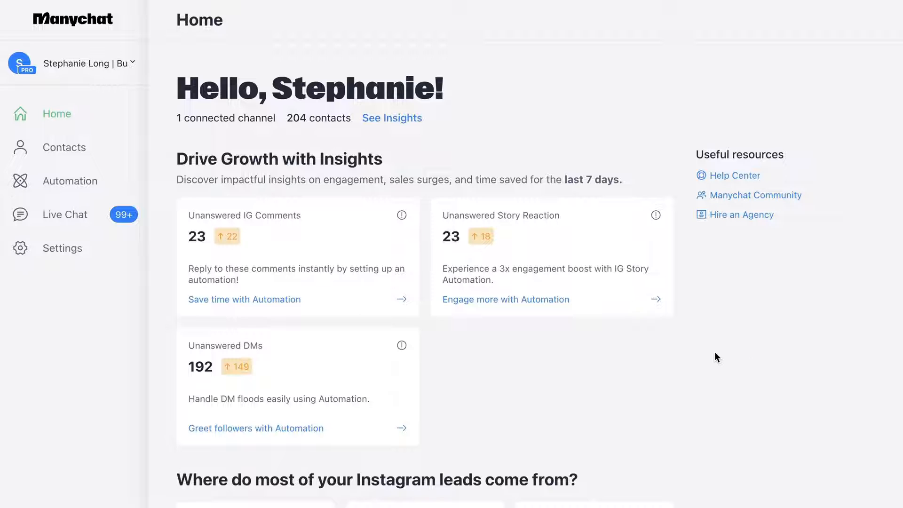
# Open the list of automations and look through the existing ones
pyautogui.click(69, 186)
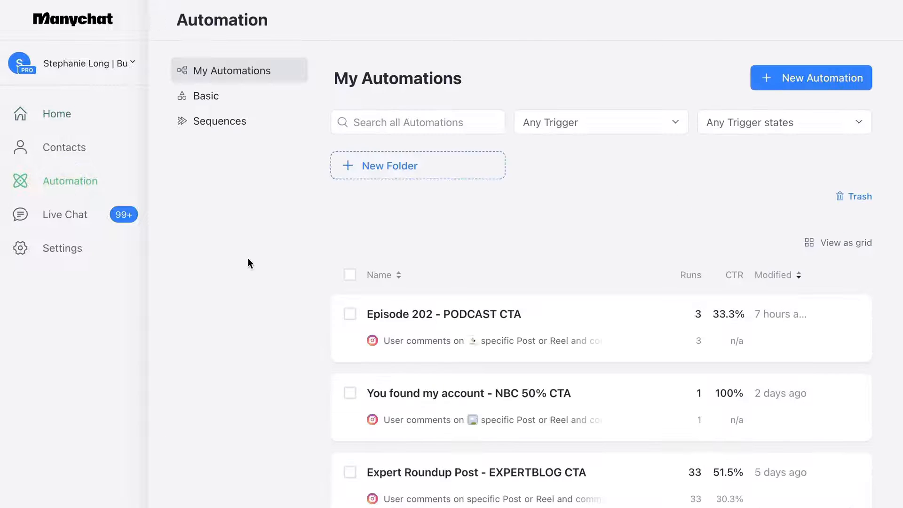
pyautogui.scroll(-2, 249, 260)
pyautogui.scroll(-2, 248, 260)
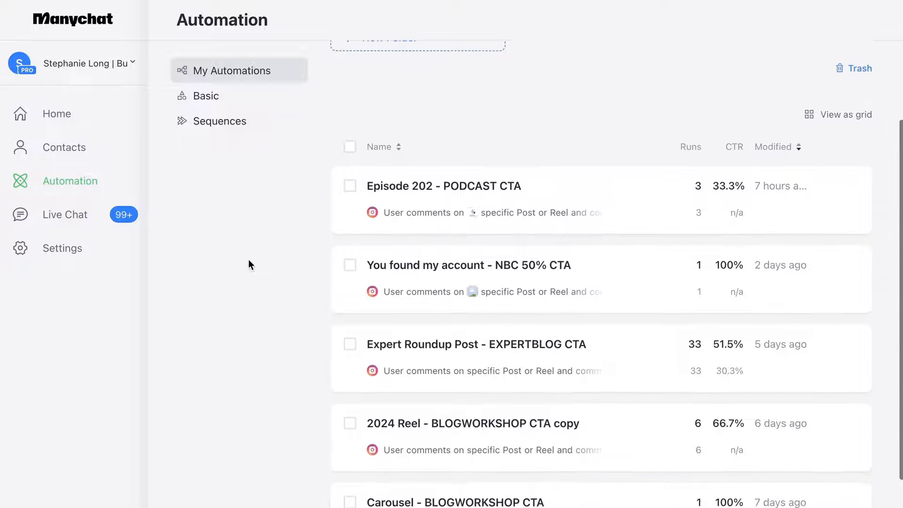
pyautogui.scroll(-2, 249, 259)
pyautogui.scroll(-1, 249, 259)
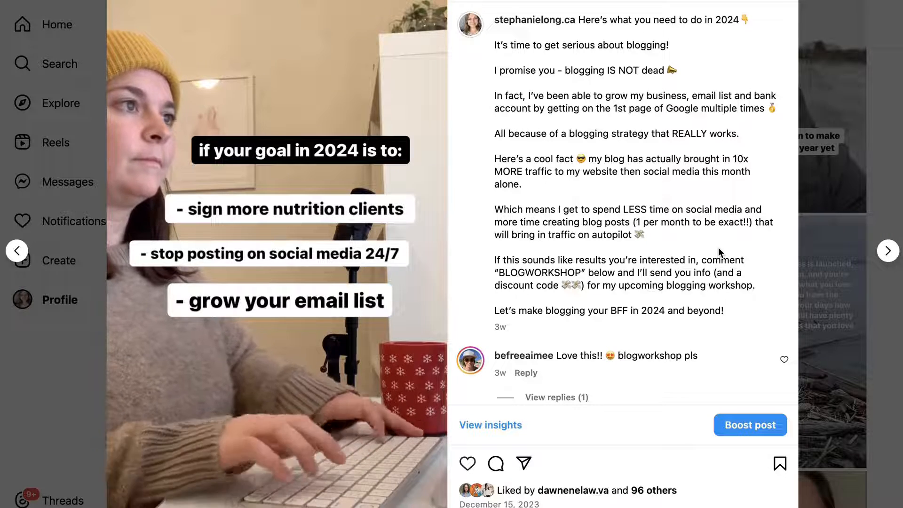
# On Instagram, read the reel's caption and examine the keyword comments and replies beneath it
pyautogui.scroll(-2, 718, 247)
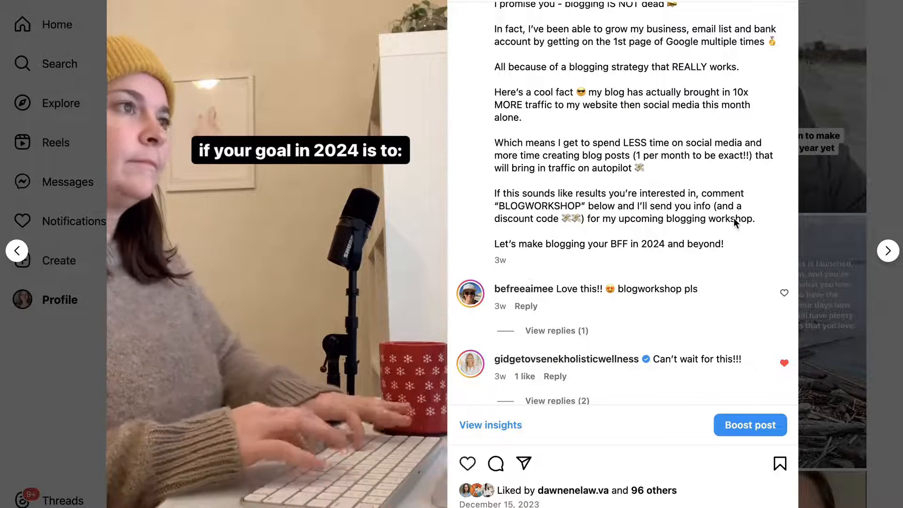
pyautogui.scroll(-8, 735, 218)
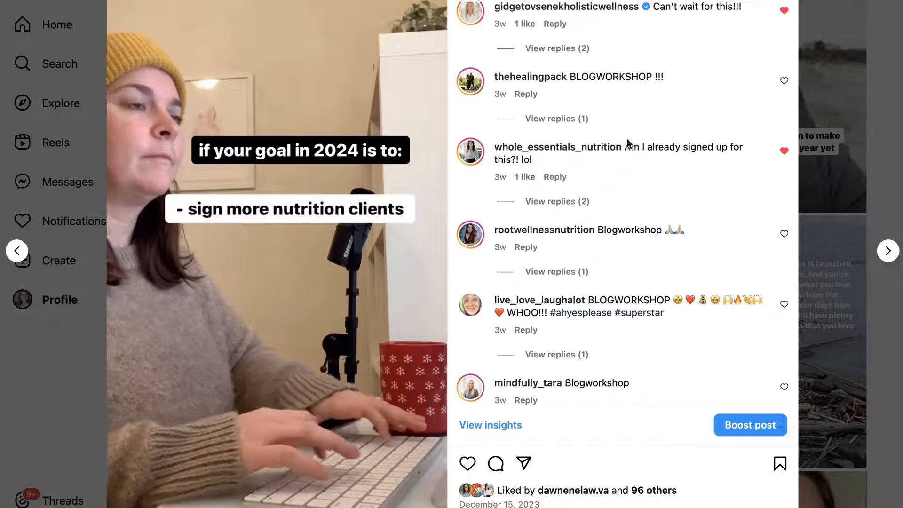
pyautogui.scroll(-10, 678, 231)
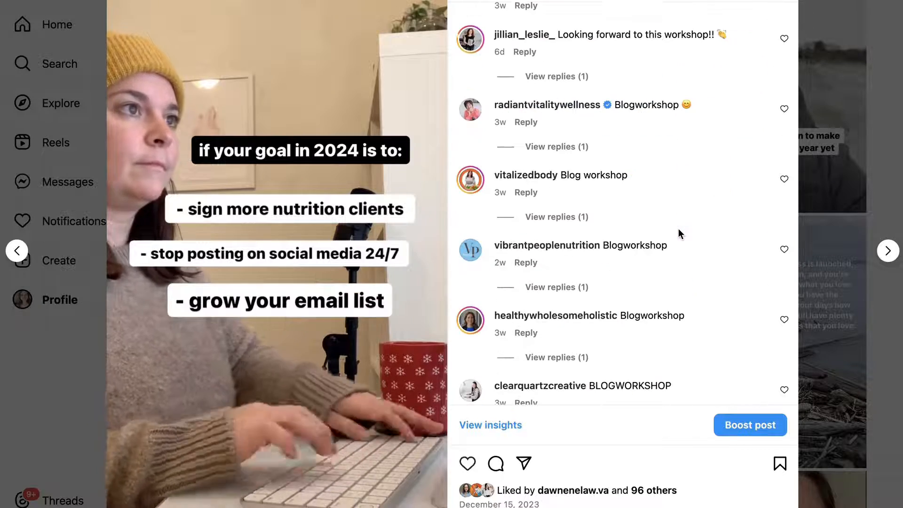
pyautogui.click(554, 217)
pyautogui.scroll(-1, 718, 213)
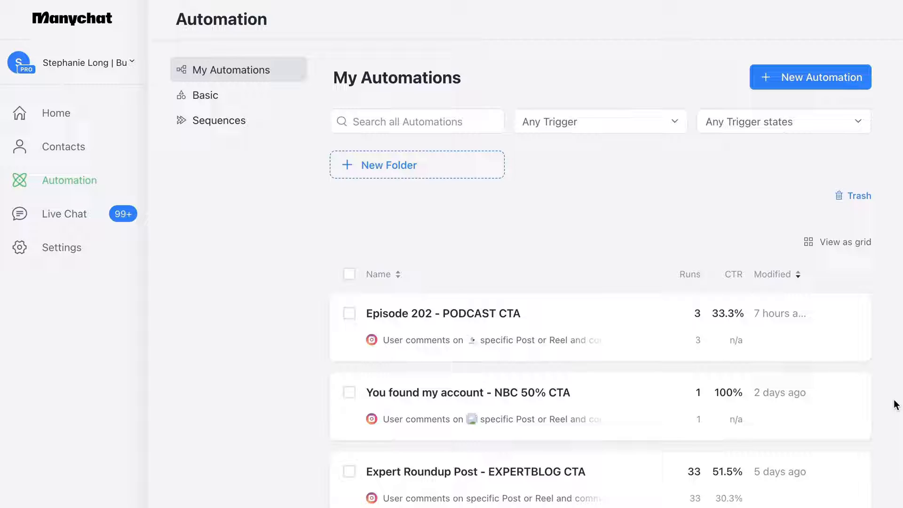
# Create a new automation in Manychat from scratch instead of using a ready-made template
pyautogui.click(819, 79)
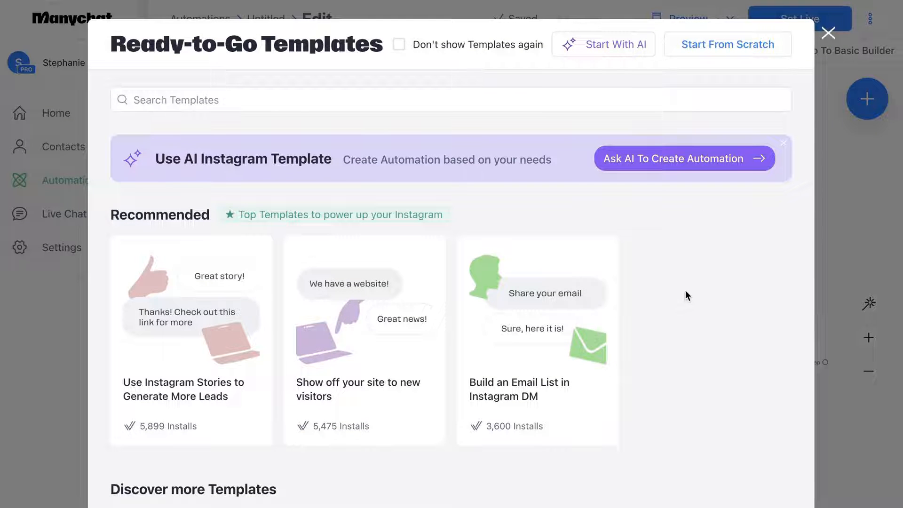
pyautogui.scroll(-2, 686, 291)
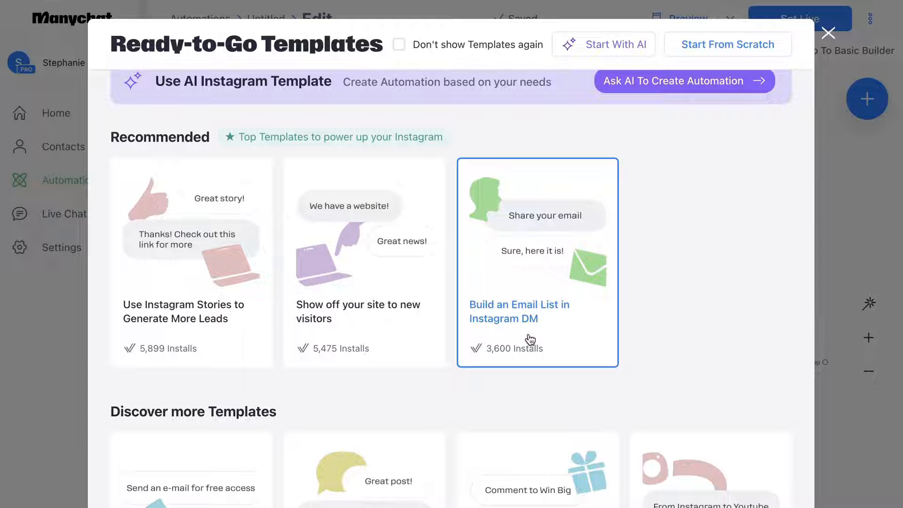
pyautogui.scroll(-1, 530, 339)
pyautogui.scroll(3, 530, 339)
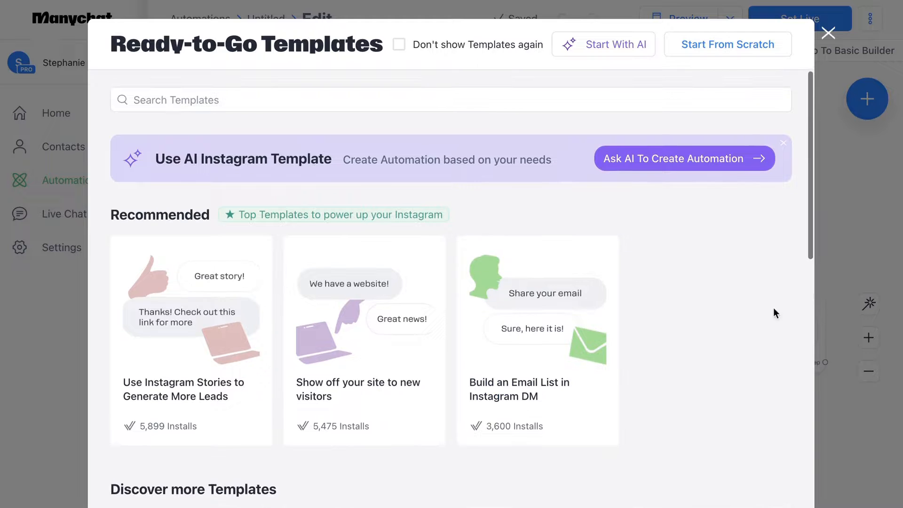
pyautogui.click(722, 41)
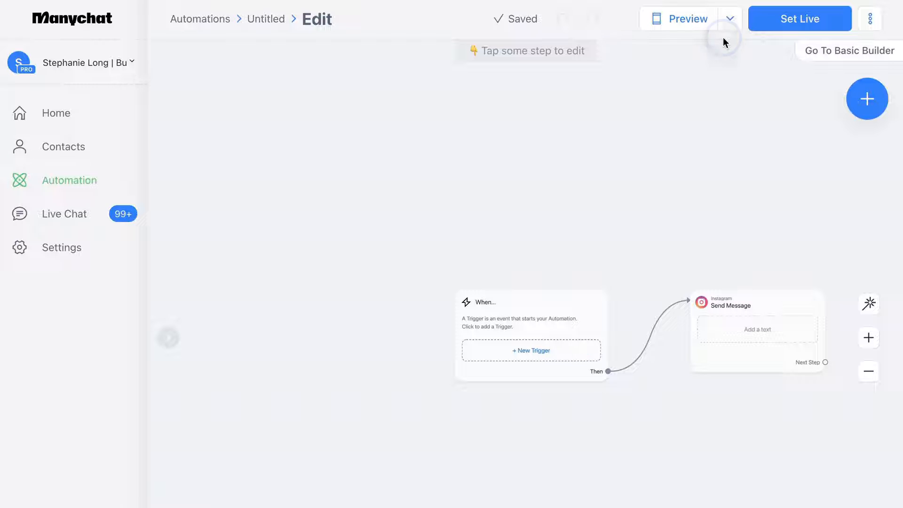
# Move the When block farther from the Send Message block and give it the "User comments on your Post or Reel" trigger
pyautogui.moveTo(535, 309); pyautogui.dragTo(441, 299)
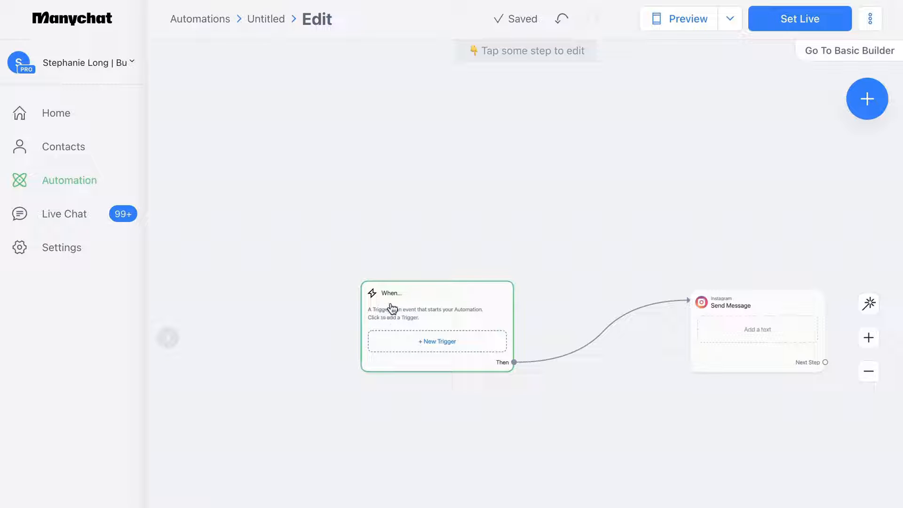
pyautogui.moveTo(591, 352)
pyautogui.moveTo(697, 315)
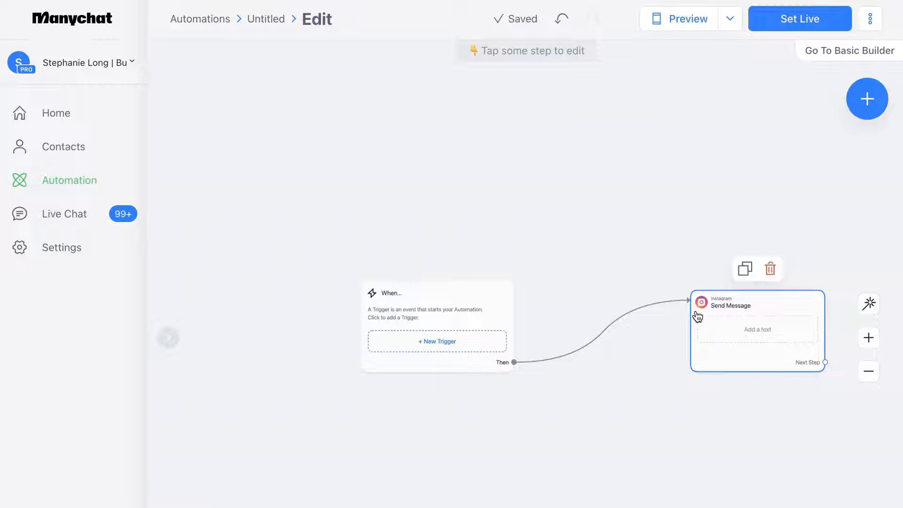
pyautogui.click(456, 304)
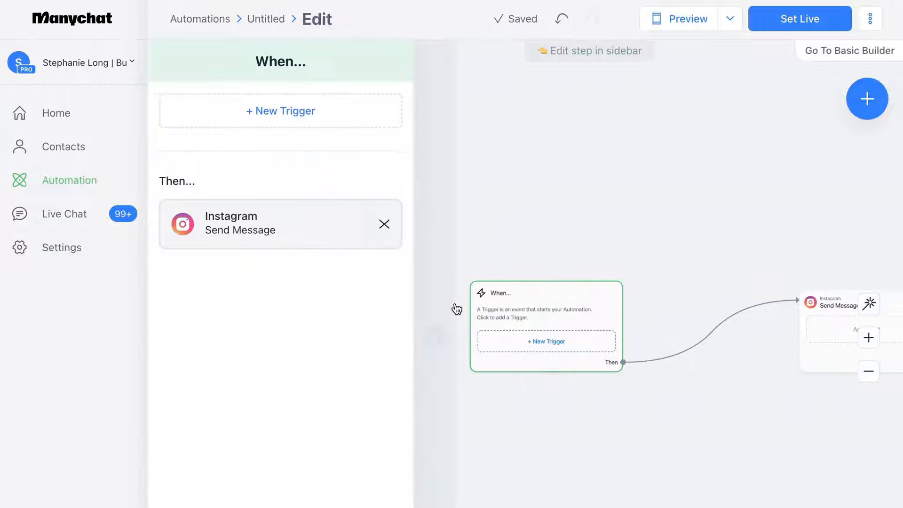
pyautogui.click(284, 114)
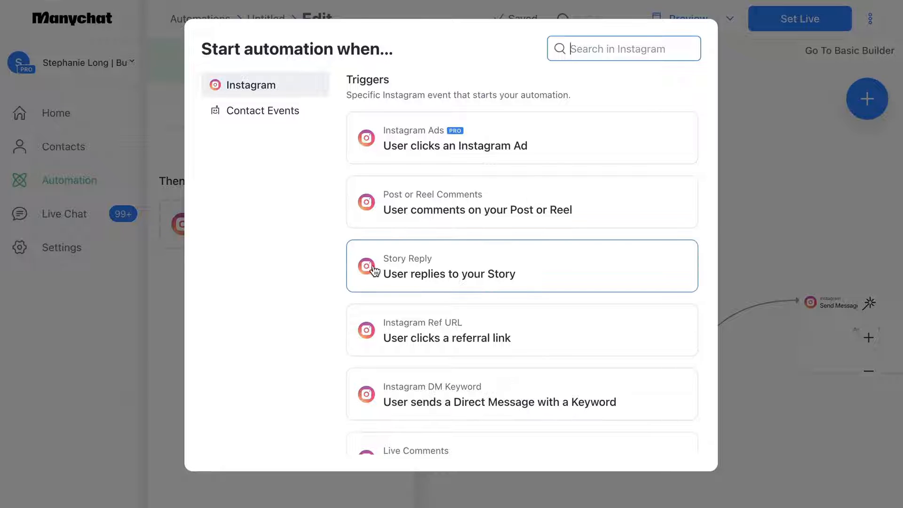
pyautogui.click(371, 203)
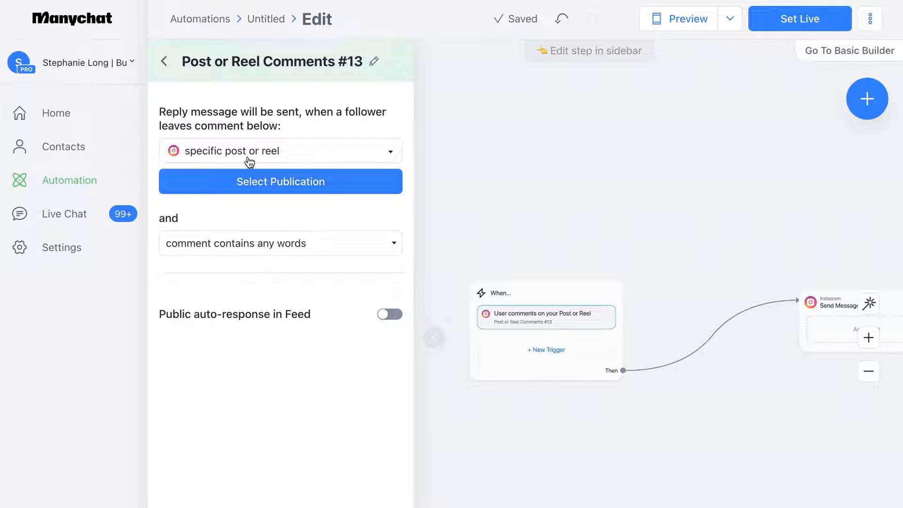
# Review the publications available to the comment trigger and its specific, next and any Post or Reel options
pyautogui.click(291, 184)
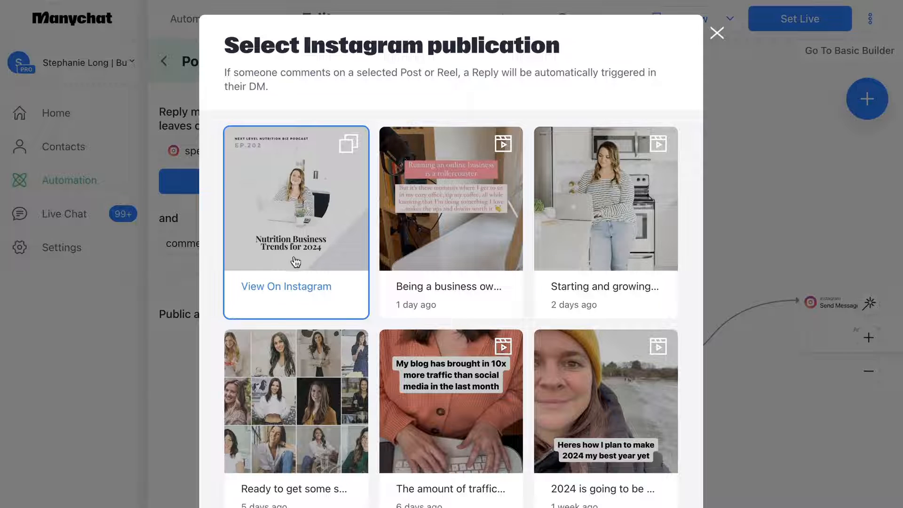
pyautogui.click(718, 33)
pyautogui.click(282, 155)
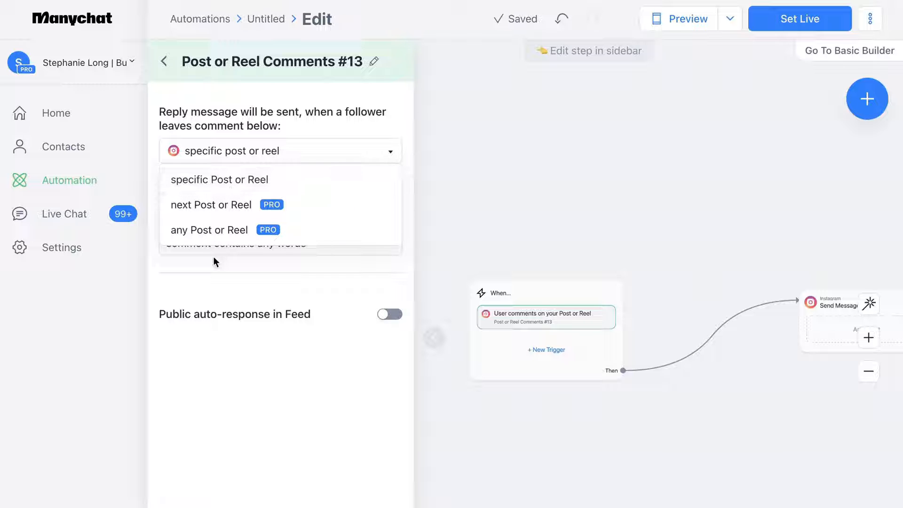
pyautogui.click(248, 263)
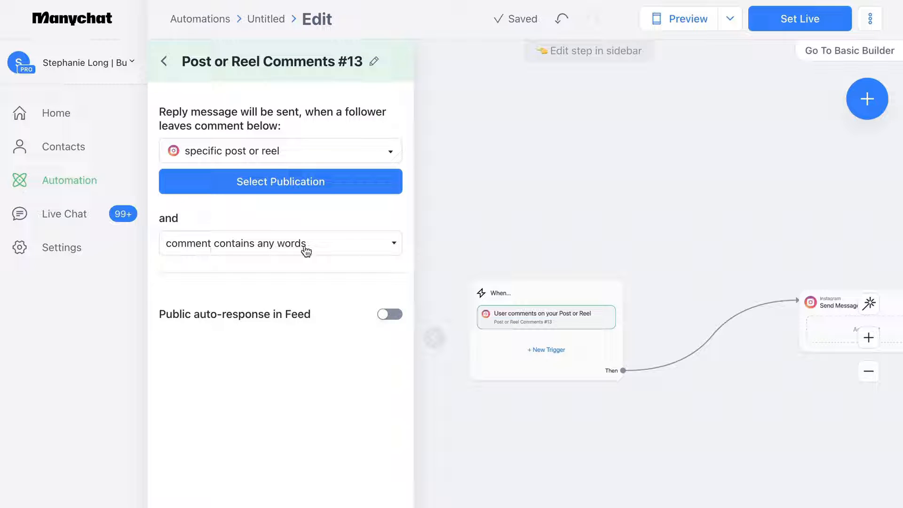
# Set the trigger to fire when a comment contains specific words and add the include keyword BLOGWORKSHOP
pyautogui.click(387, 253)
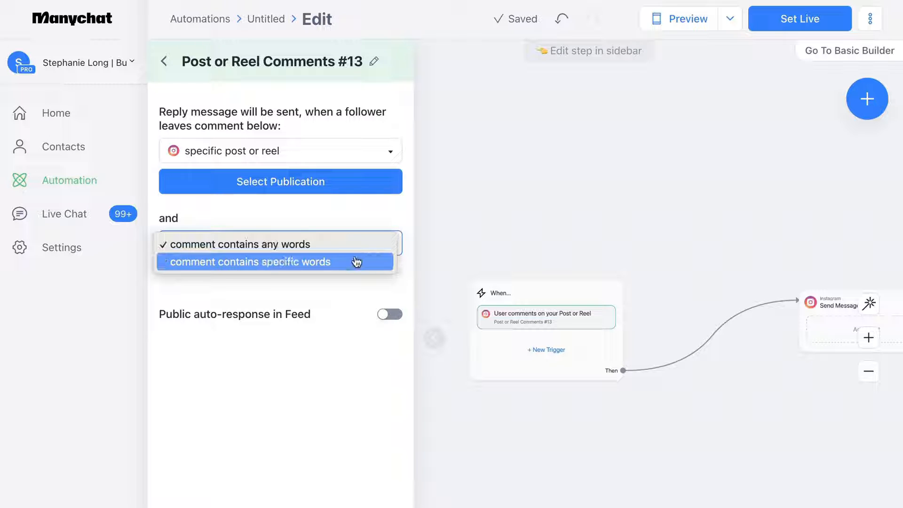
pyautogui.click(250, 265)
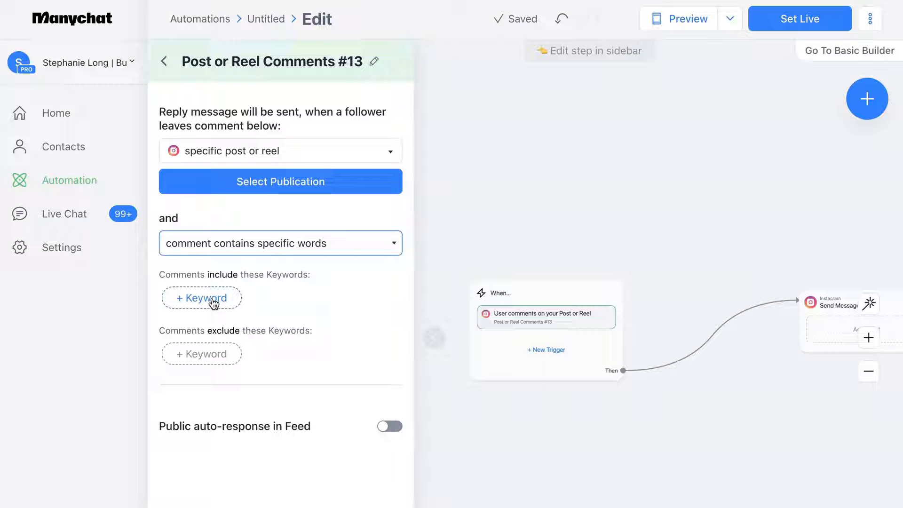
pyautogui.click(212, 304)
pyautogui.write('BLOGWORKSHOP')
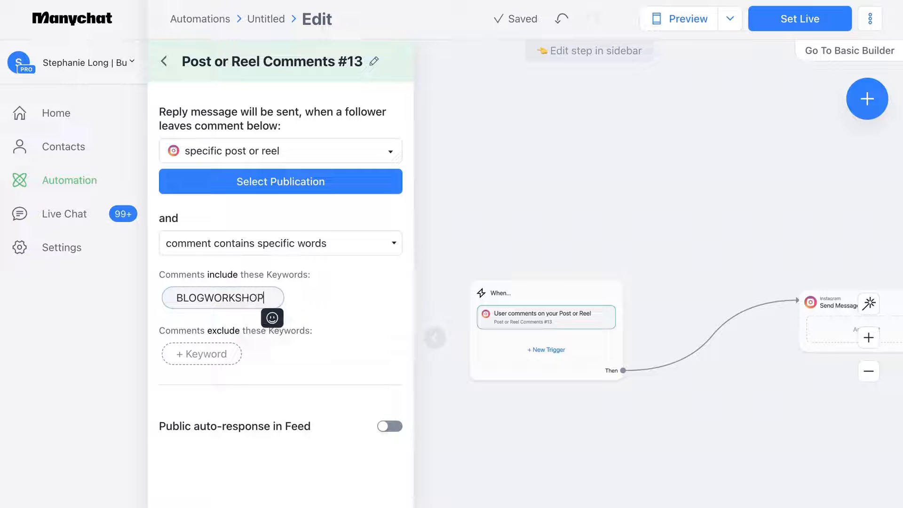
pyautogui.click(344, 298)
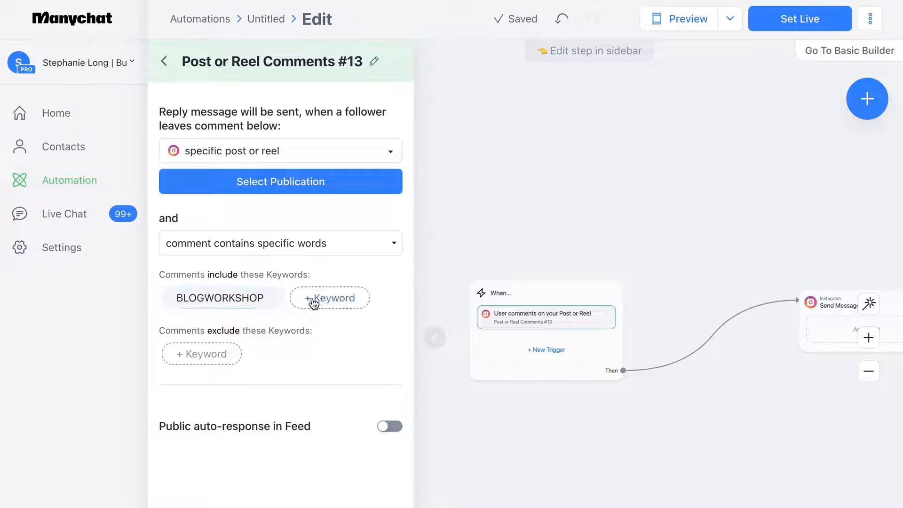
# Add BLOG WORKSHOP, BLOG and WORKSHOP as further include keywords for the comment trigger
pyautogui.click(316, 303)
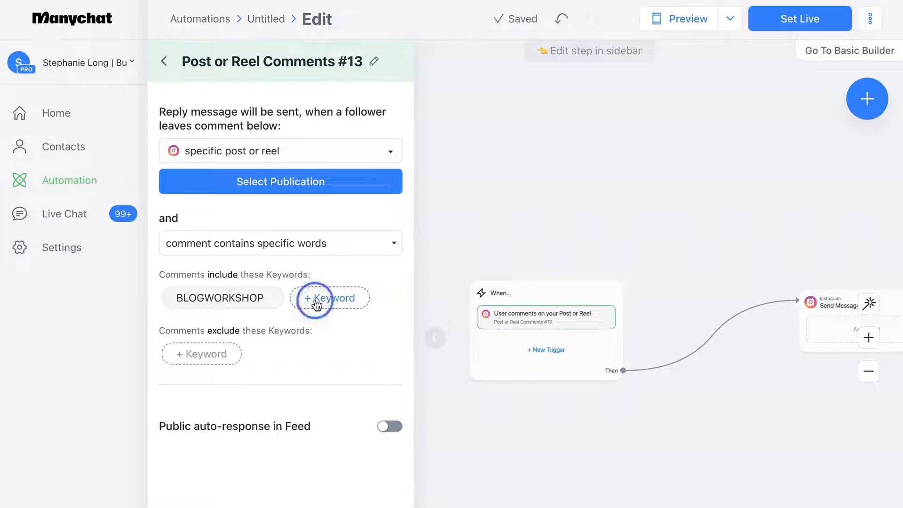
pyautogui.write('BLOG WORKSHOP')
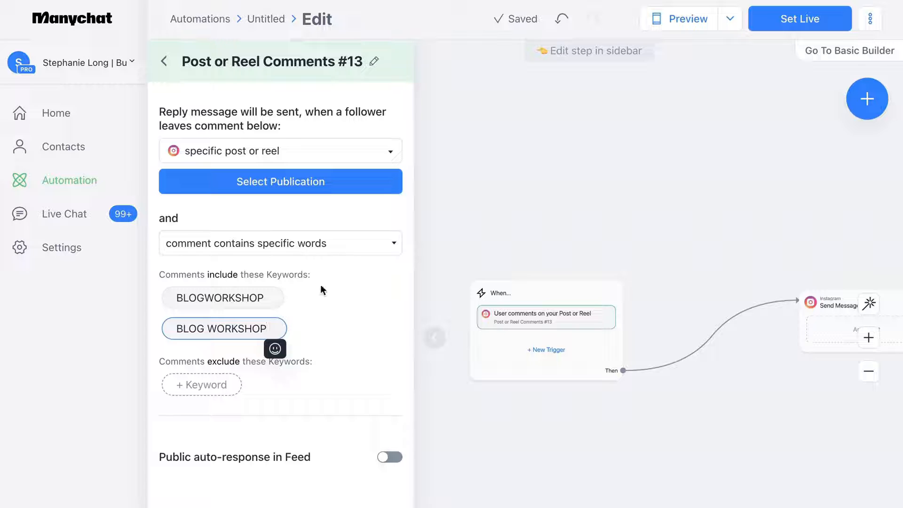
pyautogui.click(323, 325)
pyautogui.write('BLO')
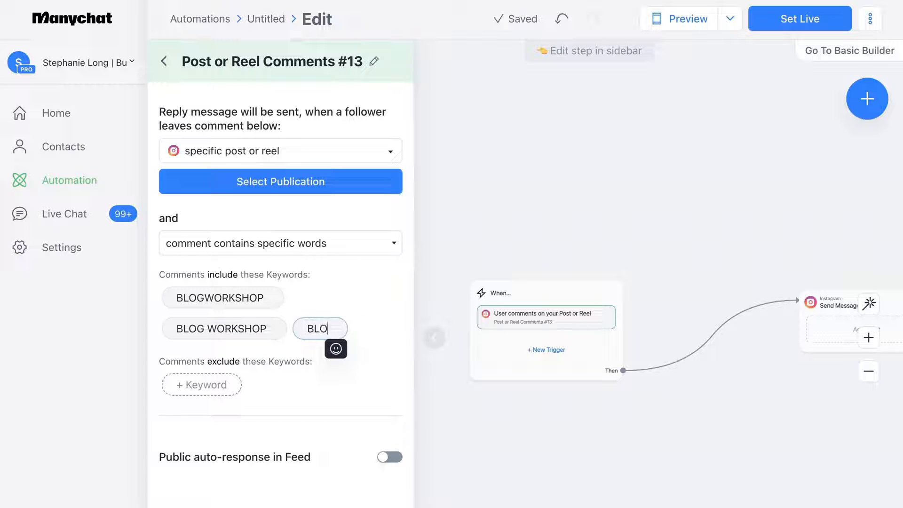
pyautogui.write('G')
pyautogui.click(378, 332)
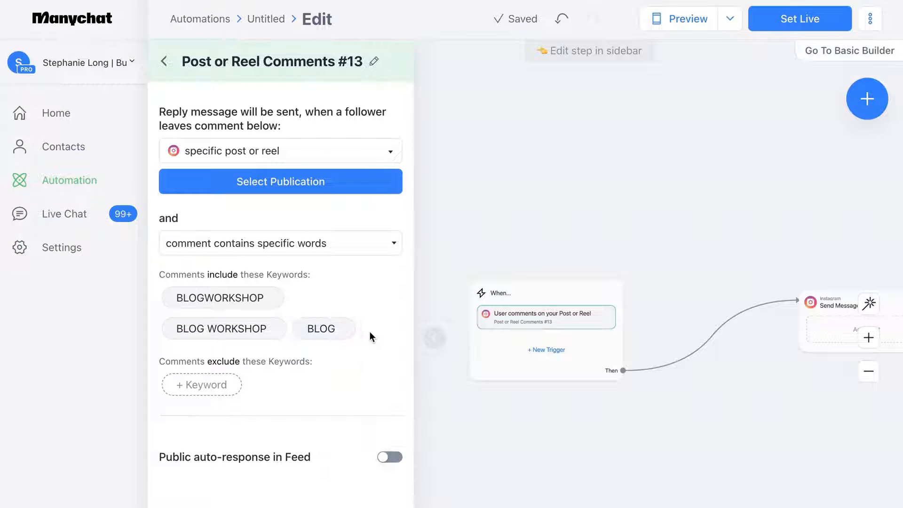
pyautogui.click(201, 359)
pyautogui.write('WORK')
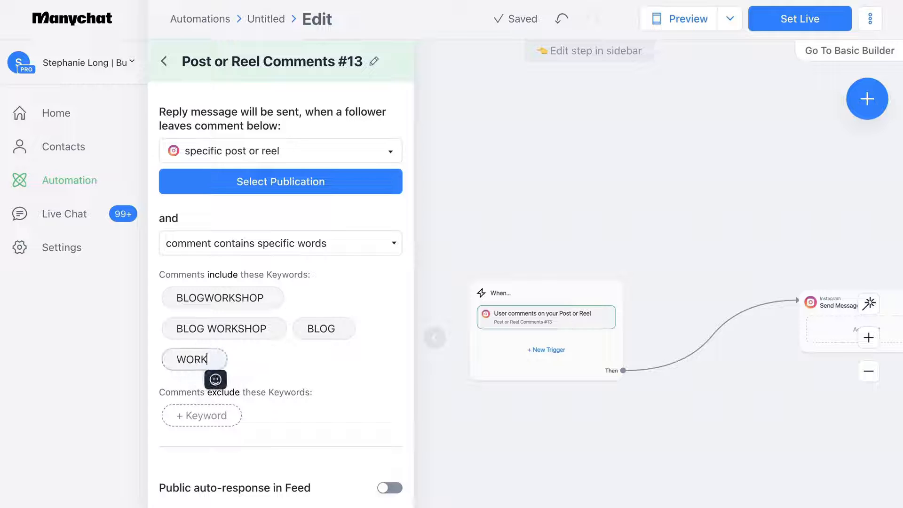
pyautogui.write('SHOP')
pyautogui.click(323, 362)
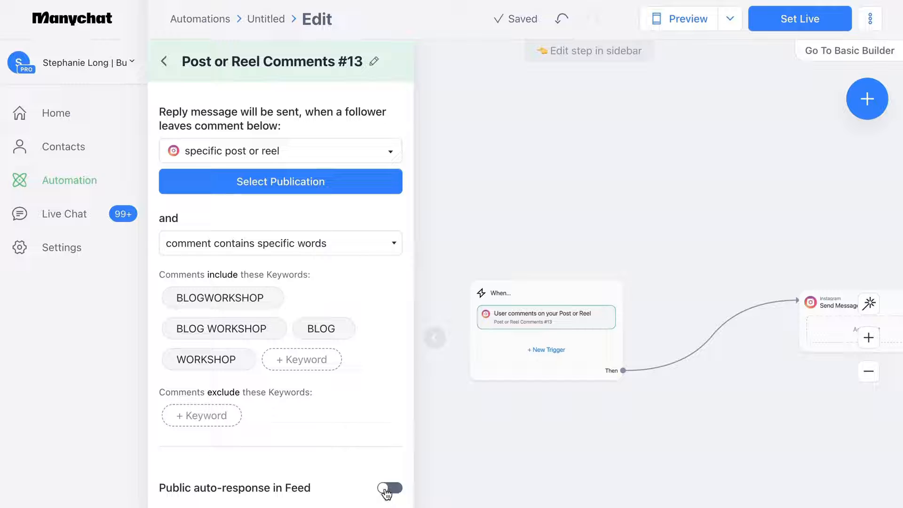
# Turn on the public auto-response in the feed with "Check your DMs!" as the first reply
pyautogui.click(385, 489)
pyautogui.scroll(-1, 329, 489)
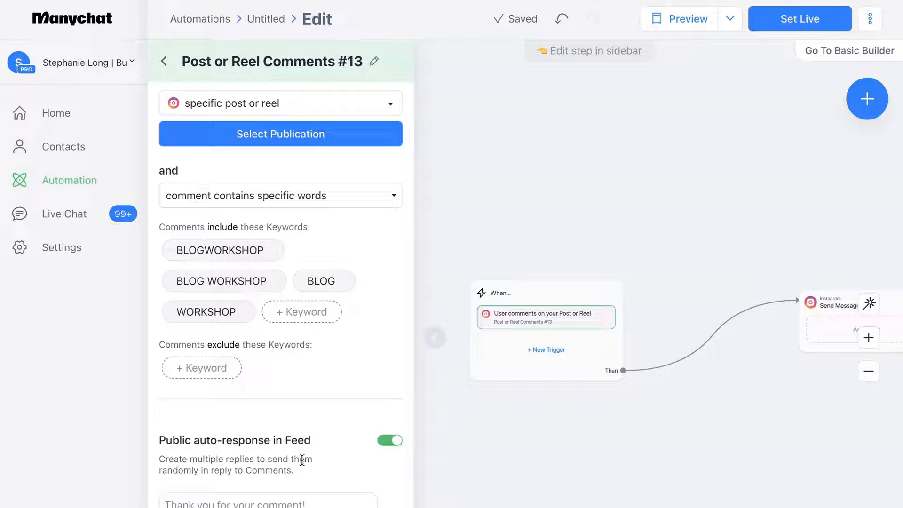
pyautogui.click(303, 502)
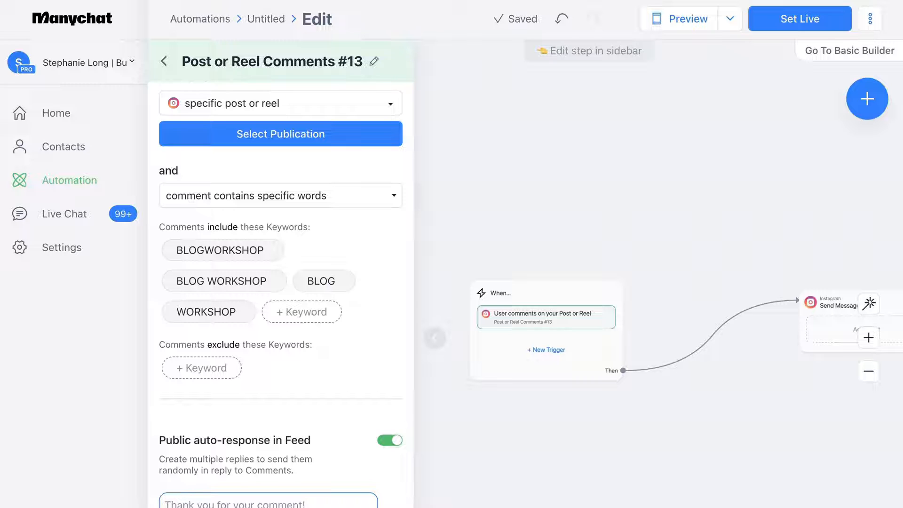
pyautogui.write('Check your DMs!')
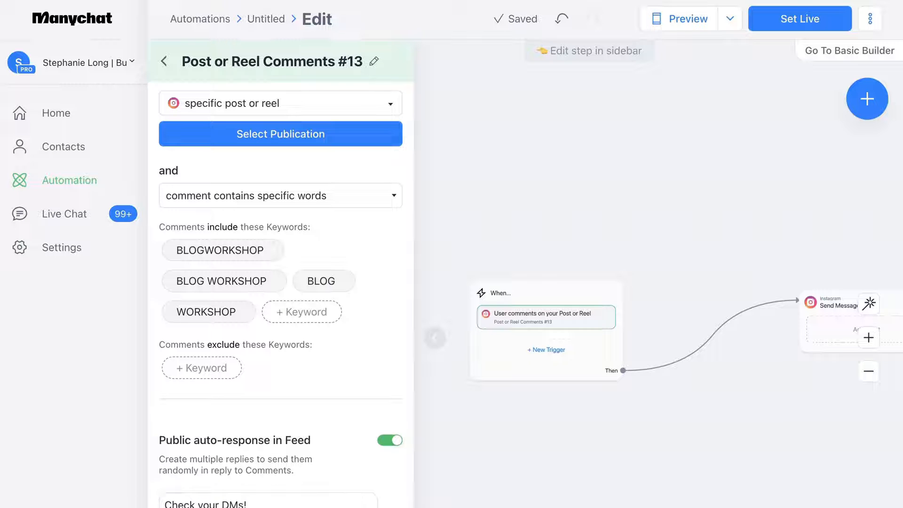
# Add replies "The link to join the blogging workshop is in your DMs!", "The link is on the way 👏" and "Sending the link your way right now"
pyautogui.scroll(-1, 240, 506)
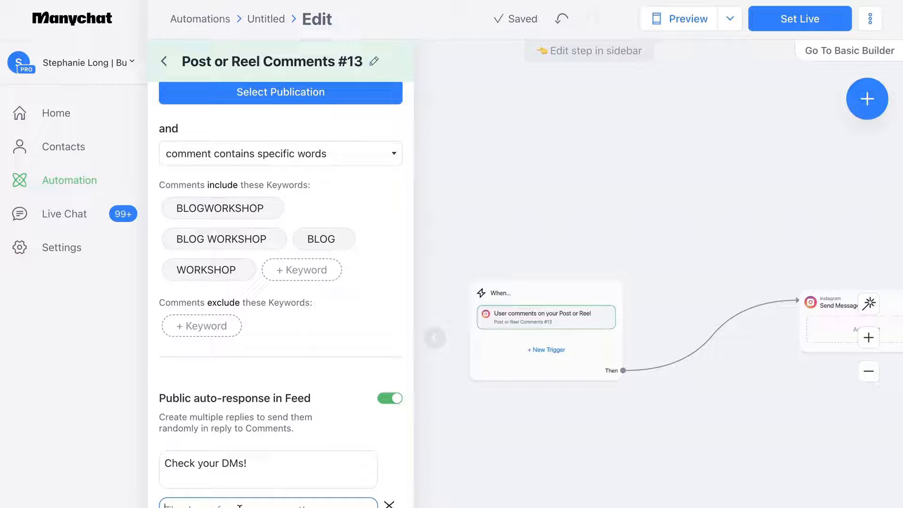
pyautogui.scroll(-2, 404, 498)
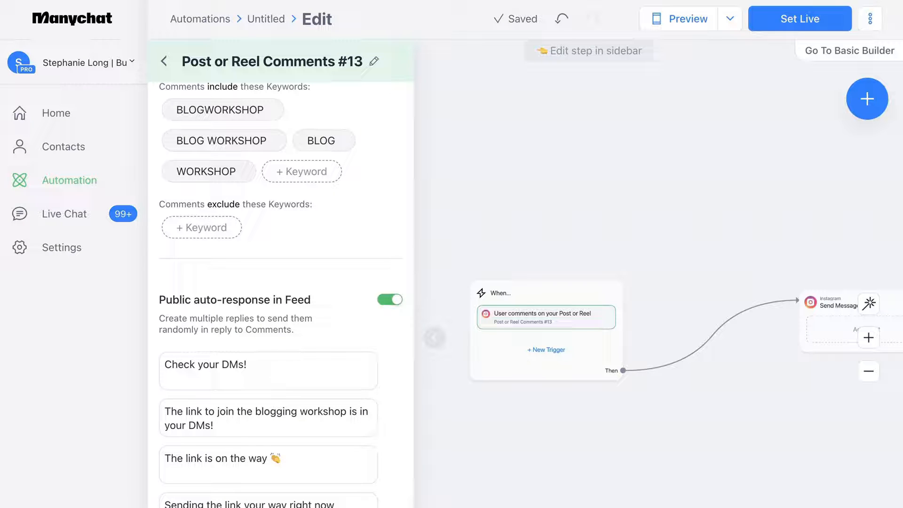
pyautogui.click(566, 504)
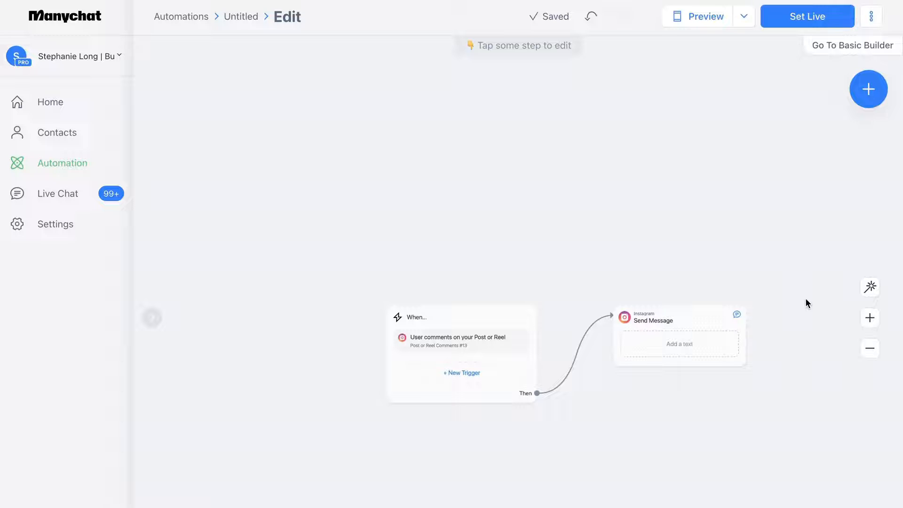
# Write the DM "Hey! Thank you so much for your interest in the Blogging Workshop! Here is a link to learn more and a code for $20 off!"
pyautogui.click(693, 322)
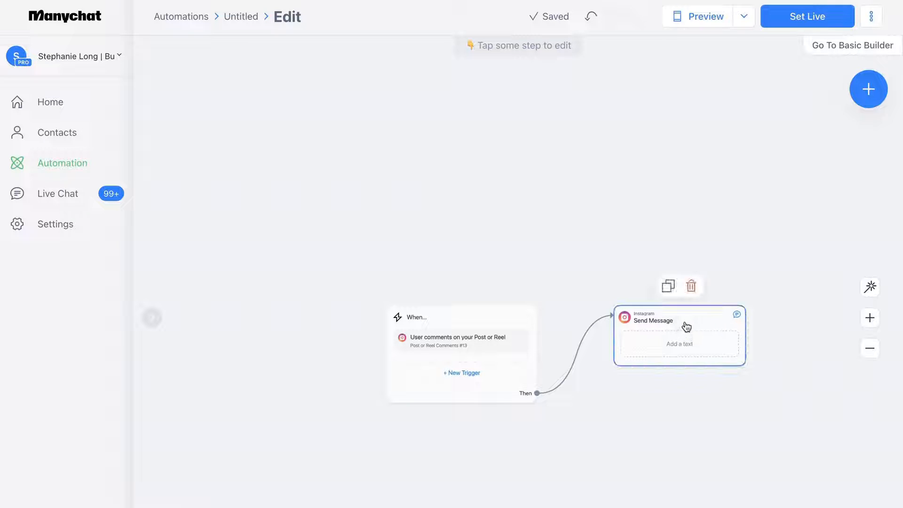
pyautogui.click(168, 149)
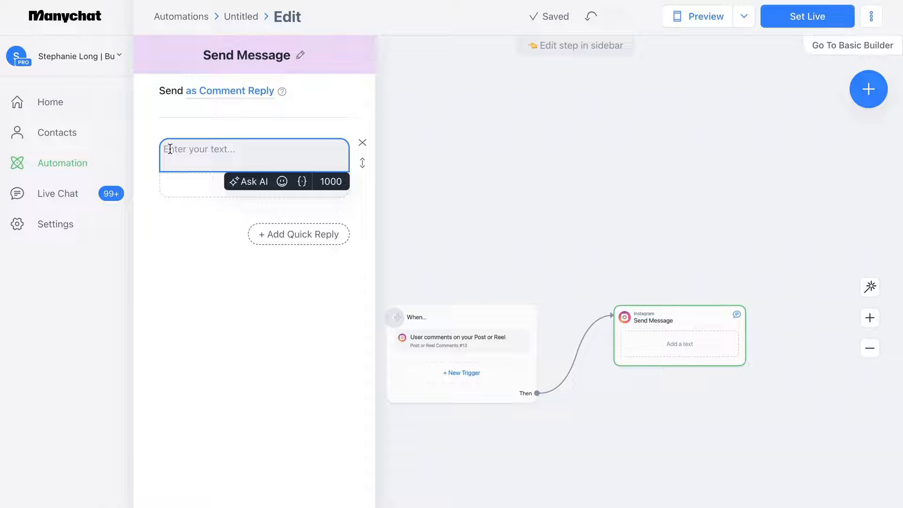
pyautogui.write('Hey! Thank you')
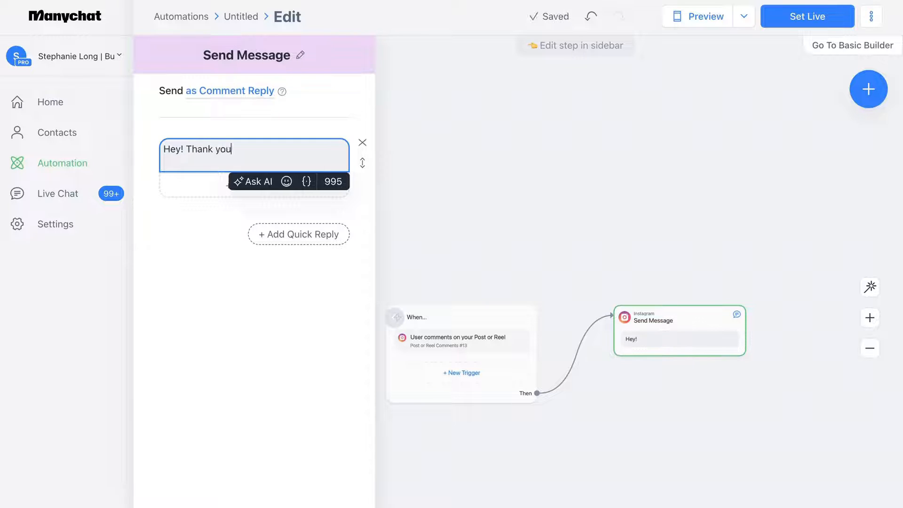
pyautogui.write(' so much for your interest in the Bloggimg')
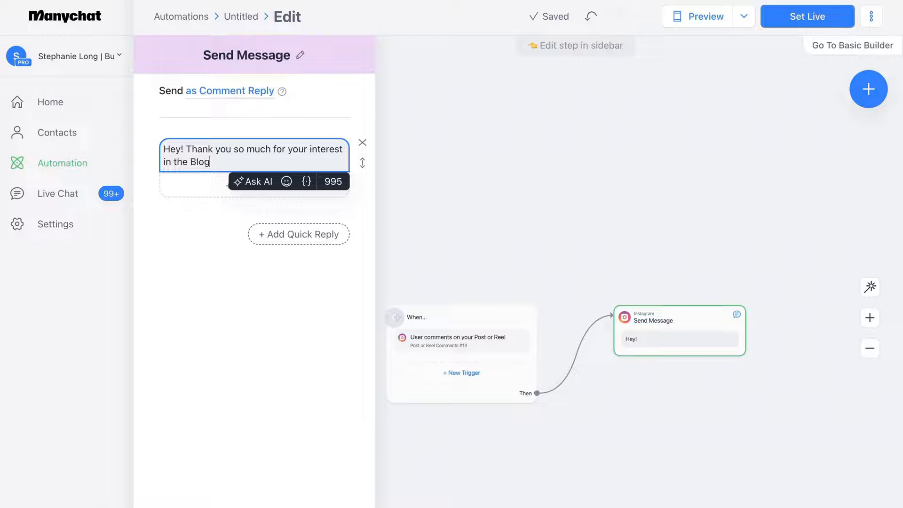
pyautogui.press('BackSpace')
pyautogui.press('BackSpace')
pyautogui.write('ng Workshop! Here is')
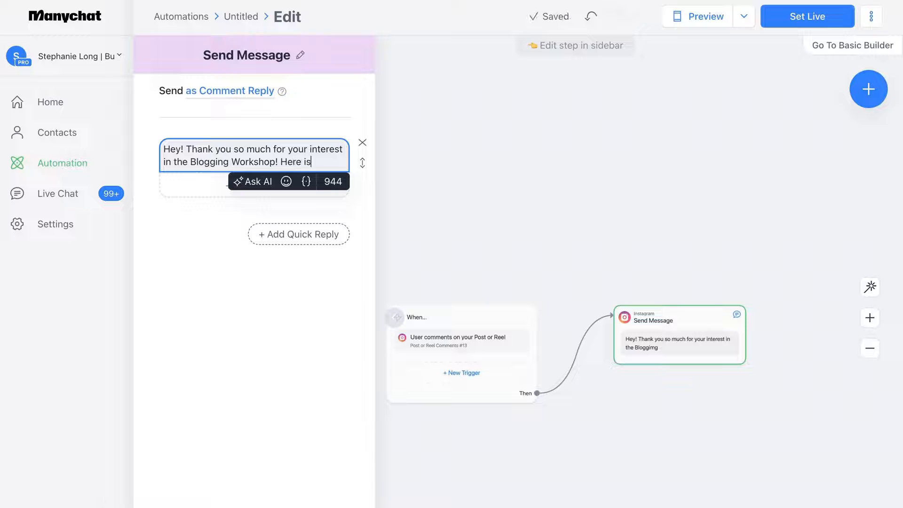
pyautogui.write(' a link to le')
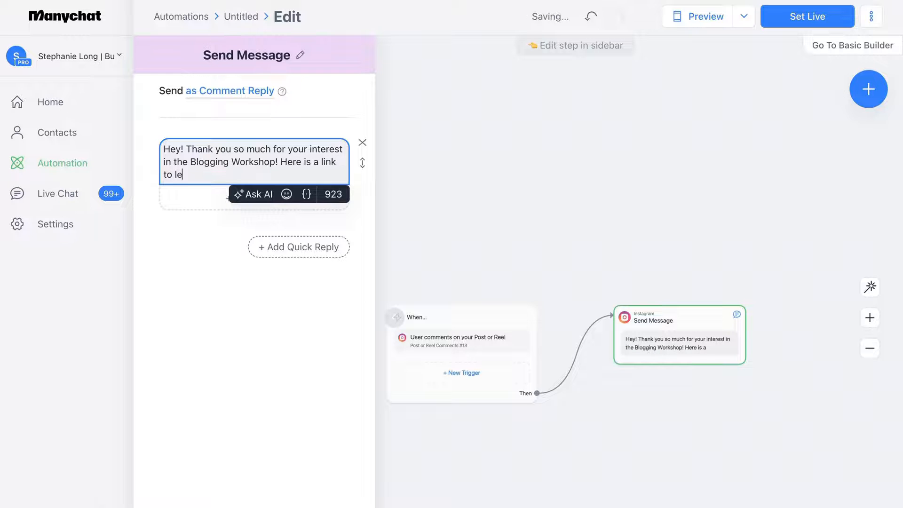
pyautogui.write('arn more and ')
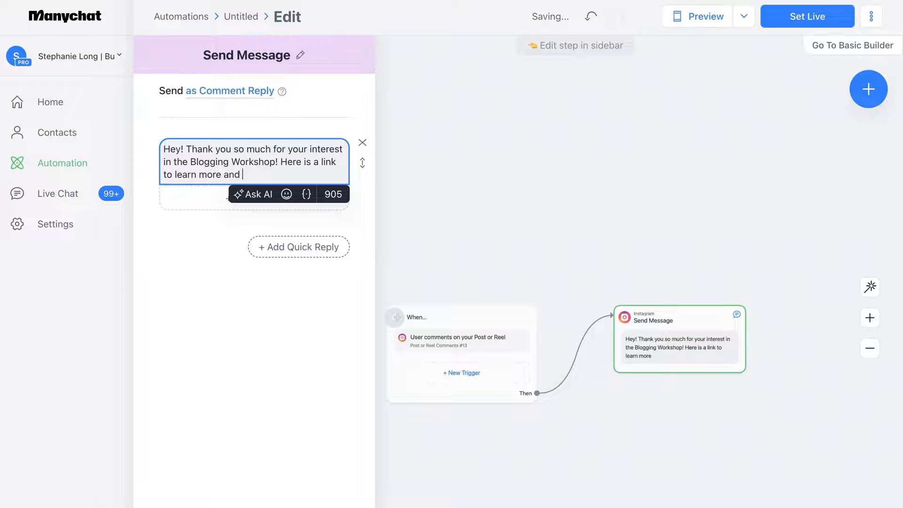
pyautogui.write('a code for $')
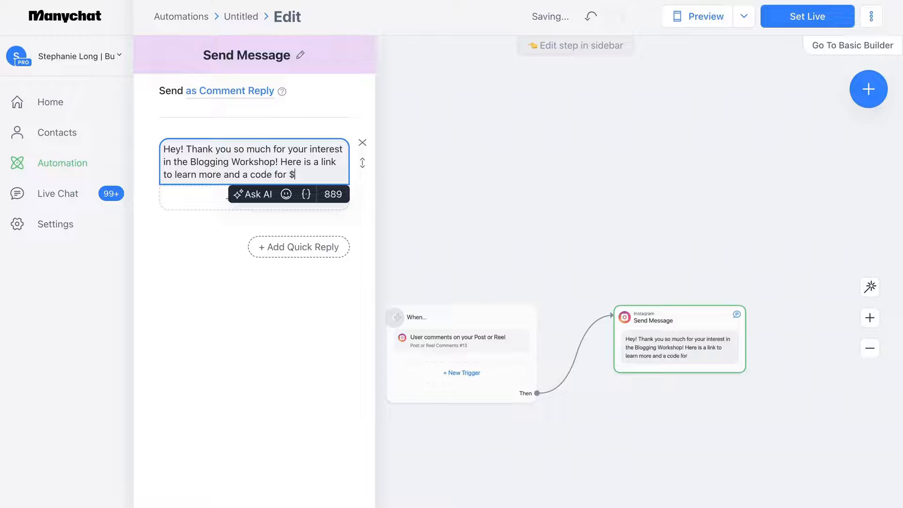
pyautogui.write('20 off!')
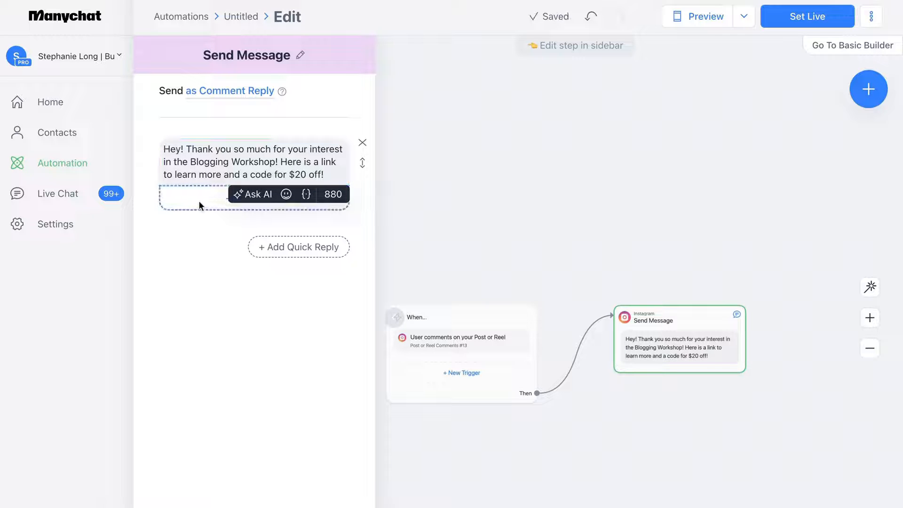
# Add a button titled "Click Here" beneath the Instagram message text
pyautogui.click(183, 205)
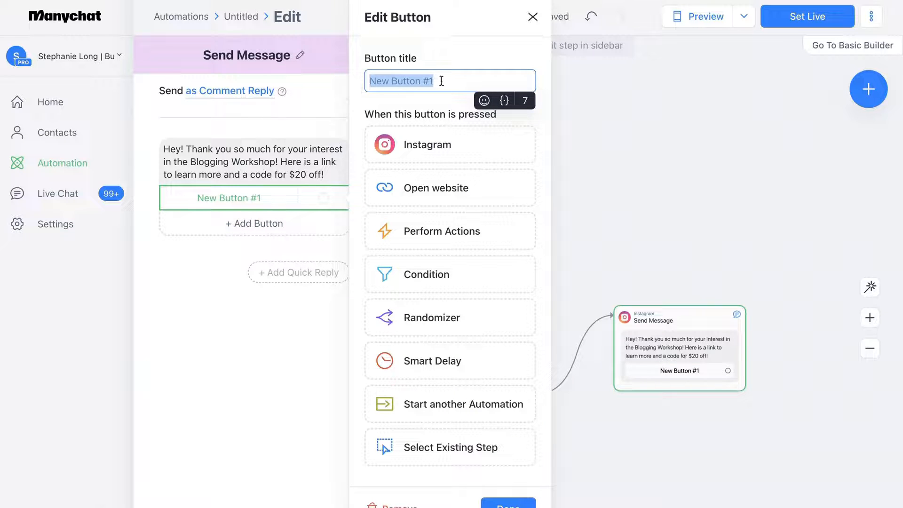
pyautogui.press('BackSpace')
pyautogui.write('Click!')
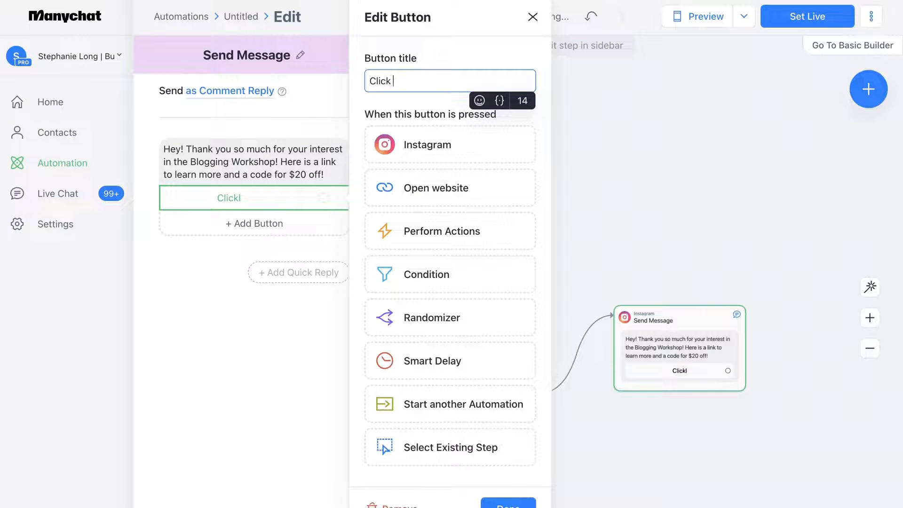
pyautogui.press('BackSpace')
pyautogui.write('Here')
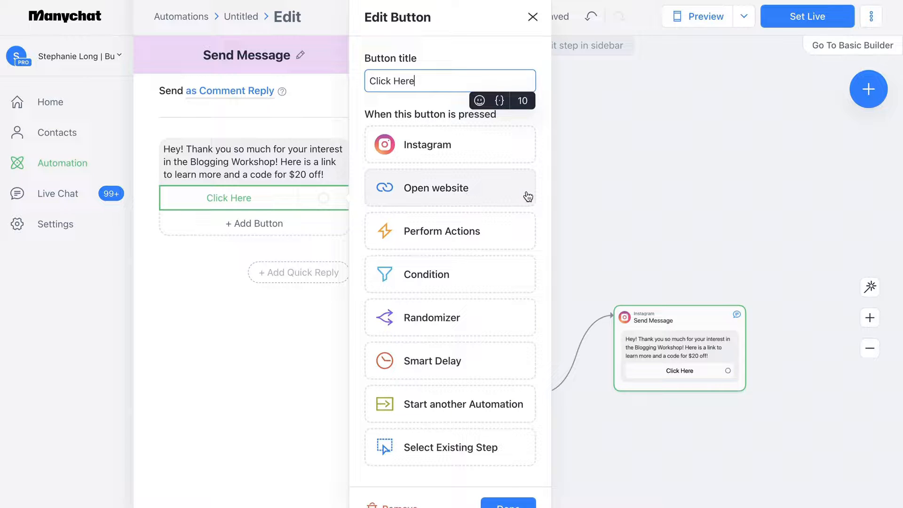
# Make the Click Here button open a website, using the ThriveCart link that ends in /blogging-workshop/
pyautogui.click(497, 197)
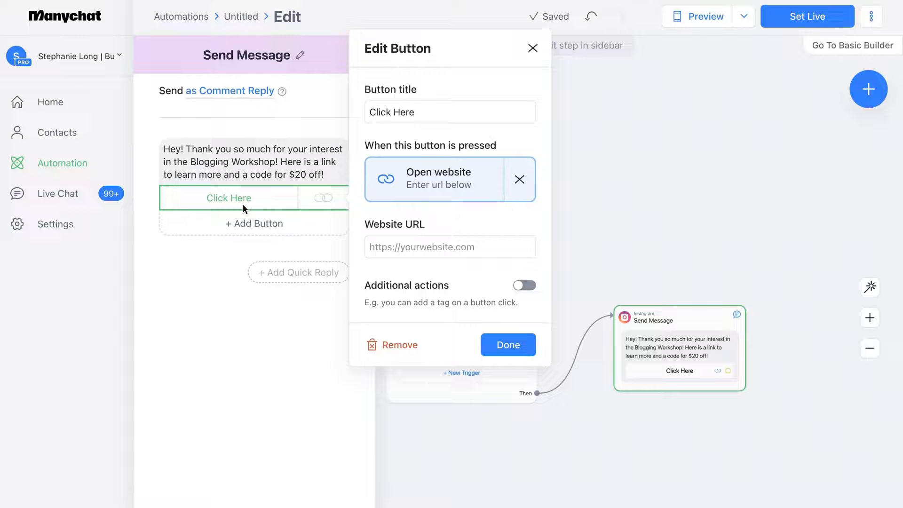
pyautogui.click(458, 246)
pyautogui.write('https://stephanielong.thrivecart.com/blogging-workshop/')
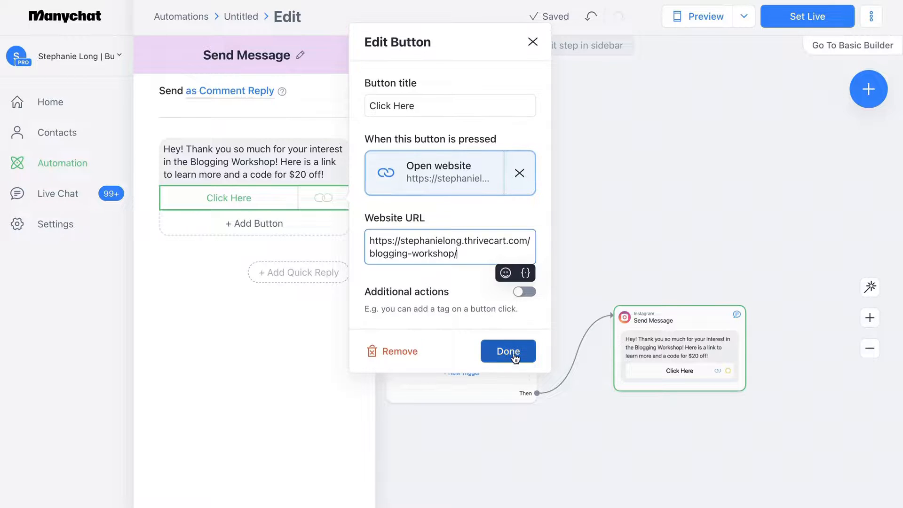
pyautogui.click(509, 356)
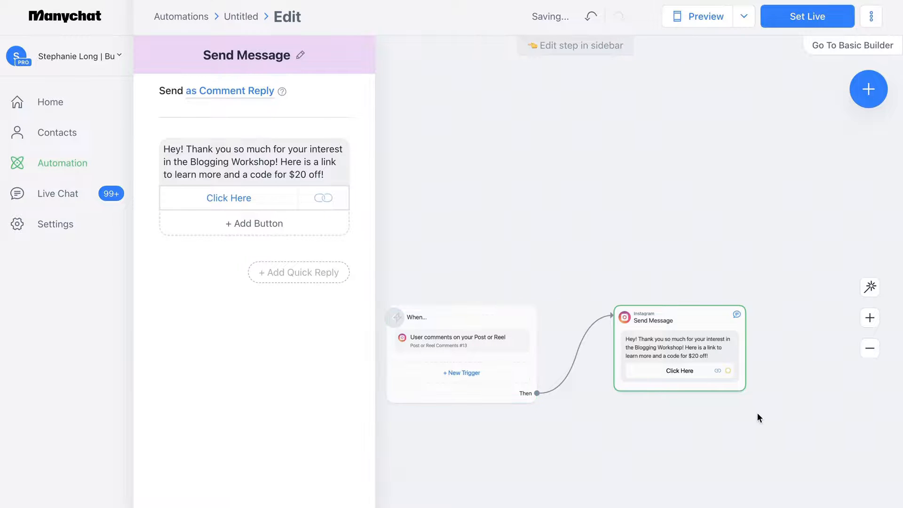
# Close the message editing and set the comment-to-DM automation live
pyautogui.click(757, 413)
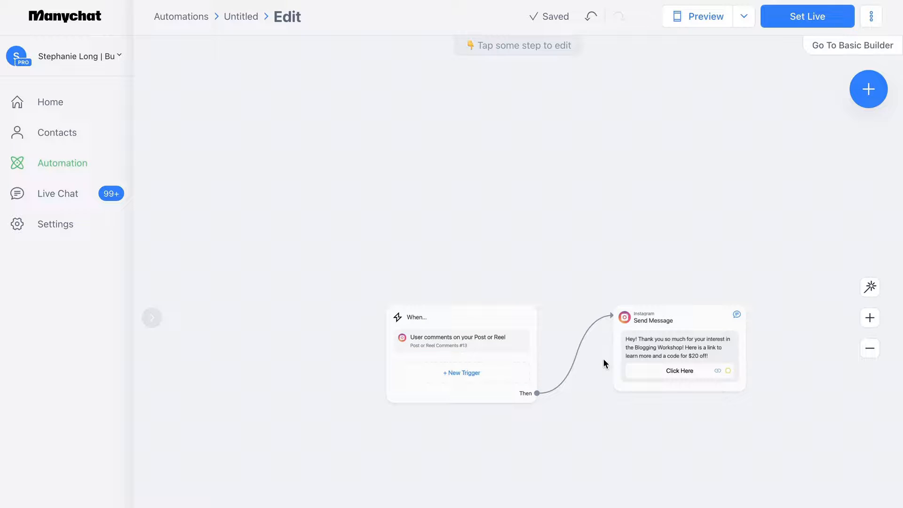
pyautogui.moveTo(686, 351)
pyautogui.click(804, 17)
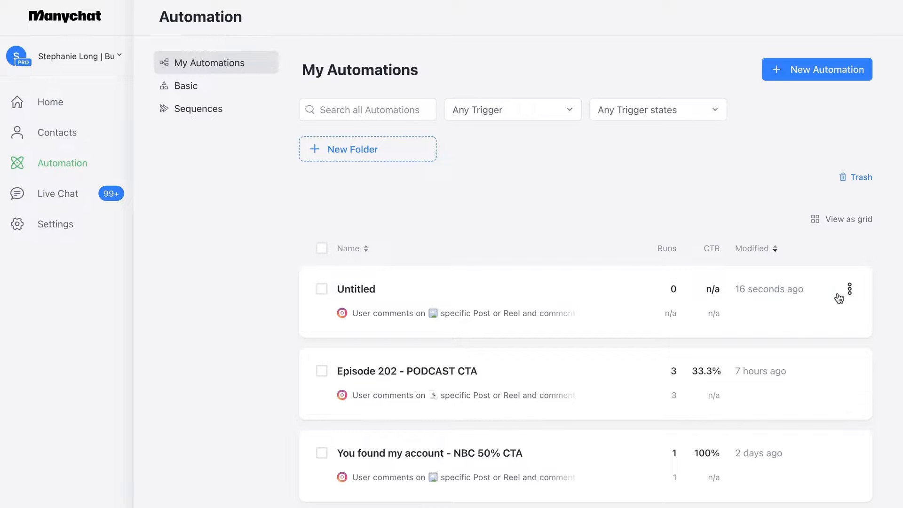
# Rename the Untitled automation in My Automations as "Blogging Workshop"
pyautogui.click(850, 290)
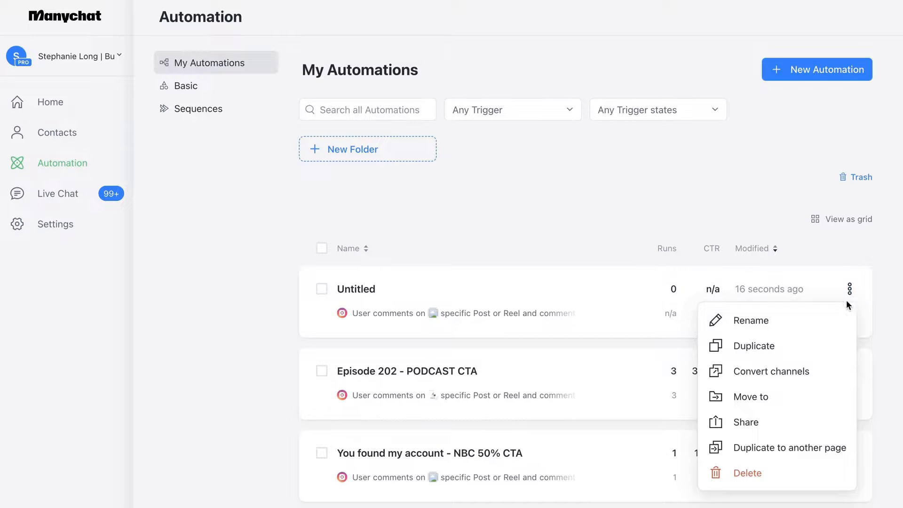
pyautogui.click(770, 325)
pyautogui.doubleClick(331, 103)
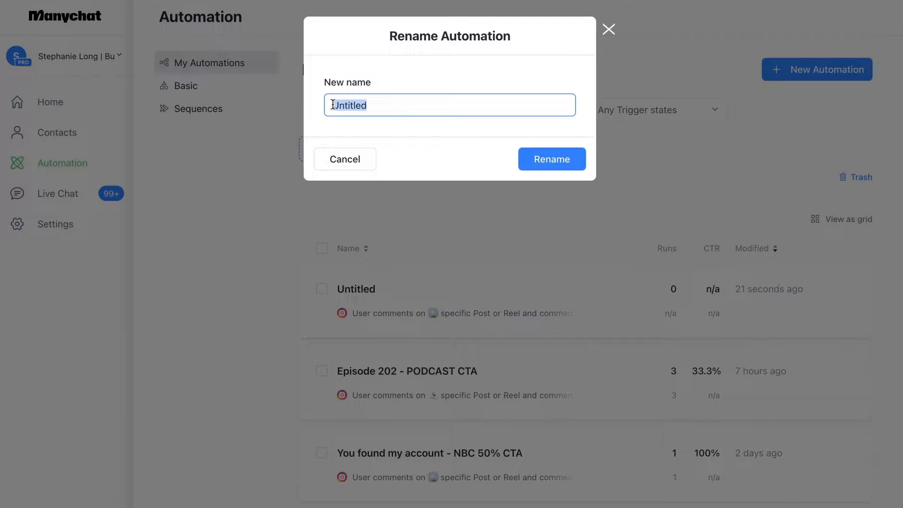
pyautogui.write('Blo')
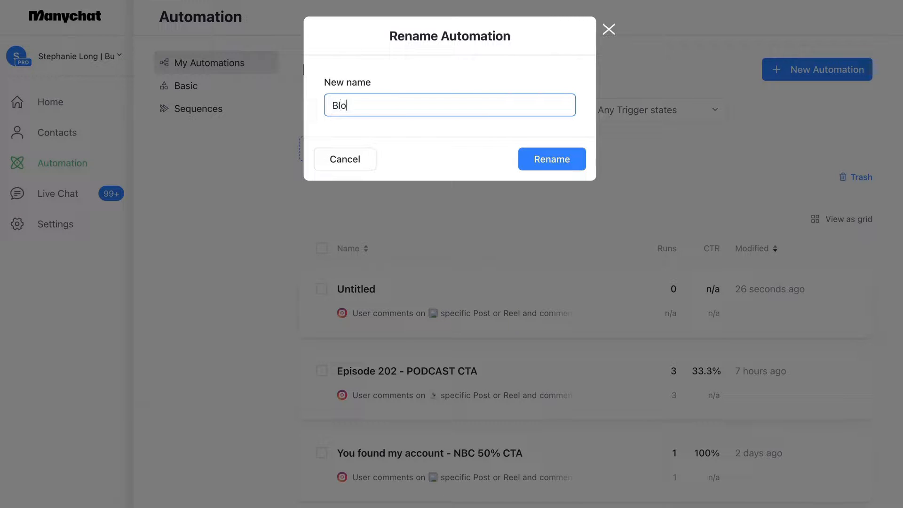
pyautogui.write('gging Workshop')
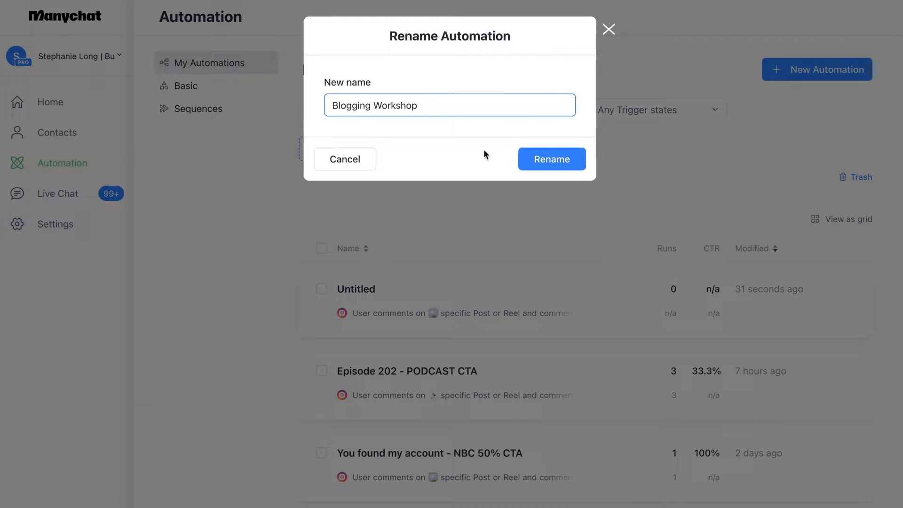
pyautogui.click(562, 160)
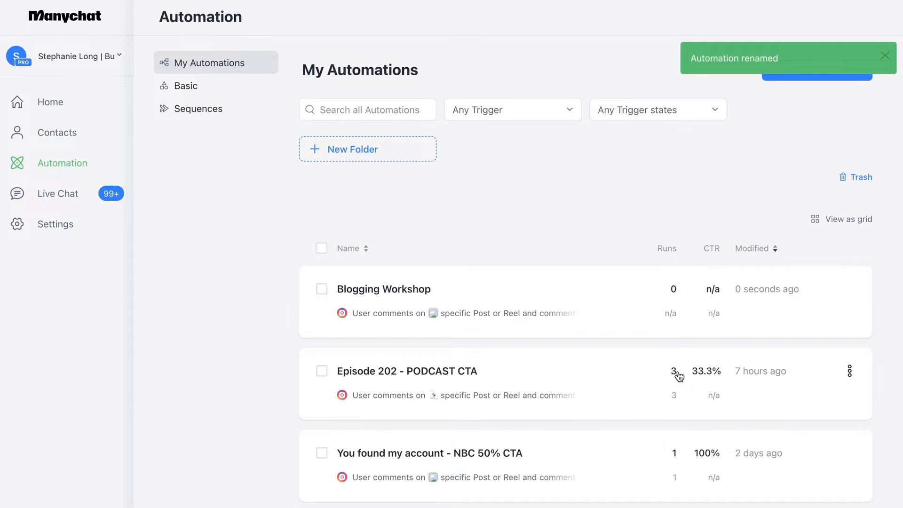